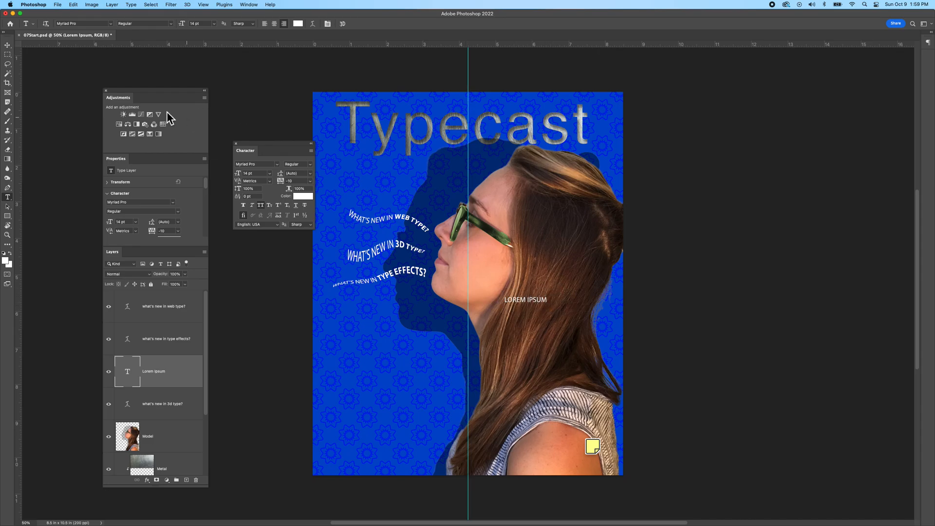
- Delete the Lorem Ipsum text layer, and add a horizontal guide at about 2 in and a vertical guide at about 8.25 in
left_click_drag(174, 386, 197, 480)
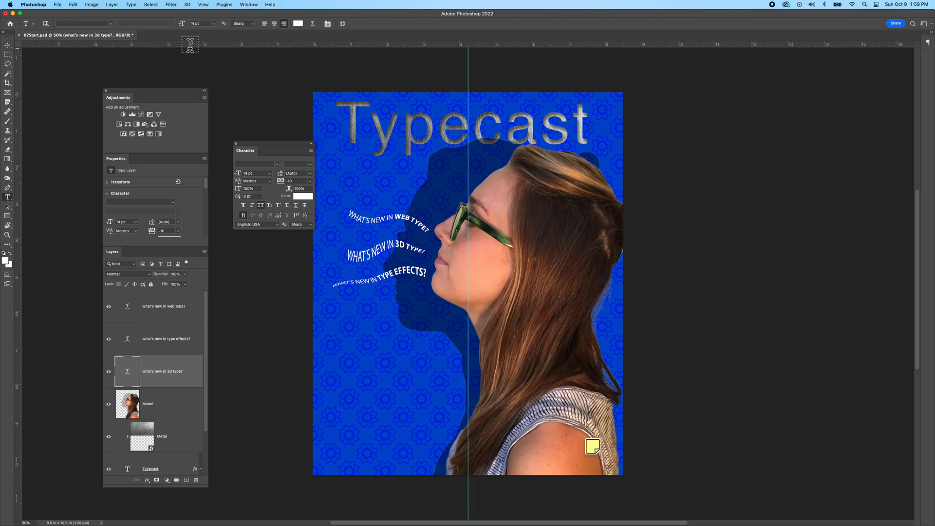
left_click(9, 45)
left_click_drag(87, 46, 109, 165)
left_click_drag(17, 201, 617, 208)
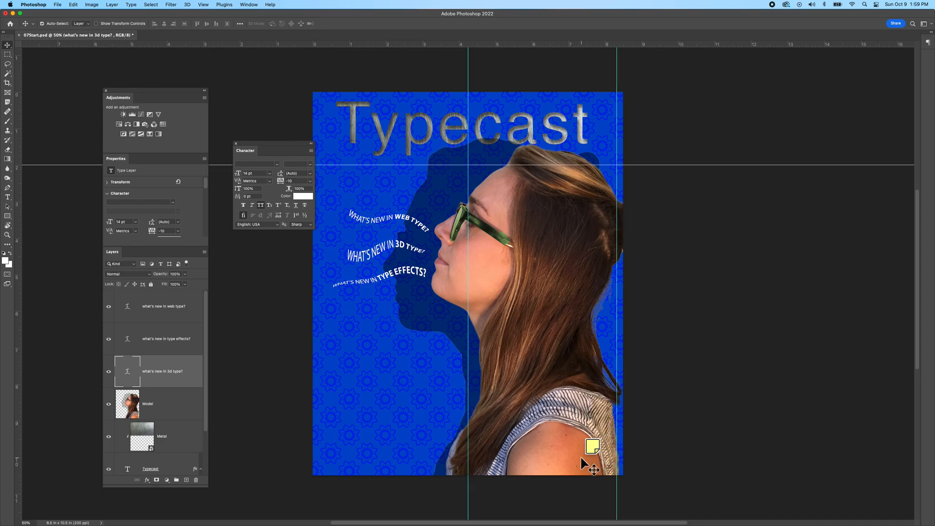
- Show the Notes content for the yellow note on the model's arm and select all of its text
left_click(593, 448)
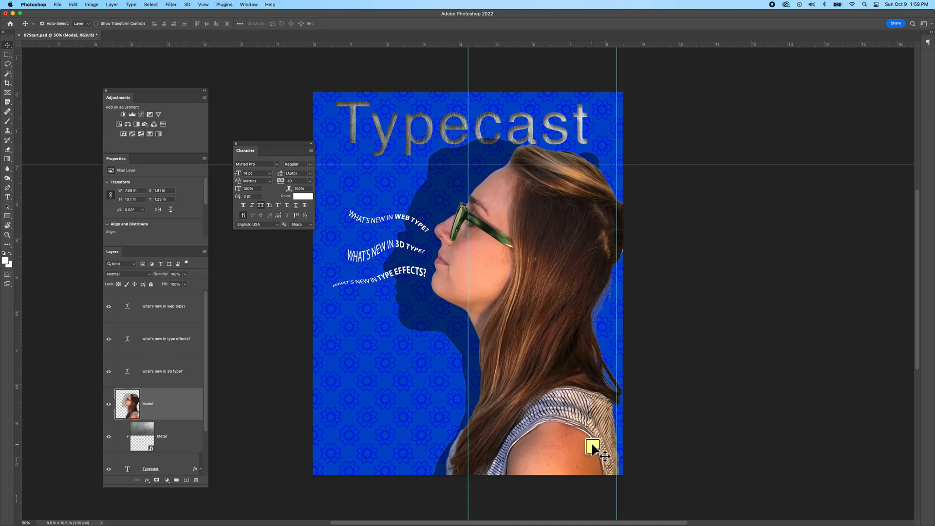
left_click(250, 4)
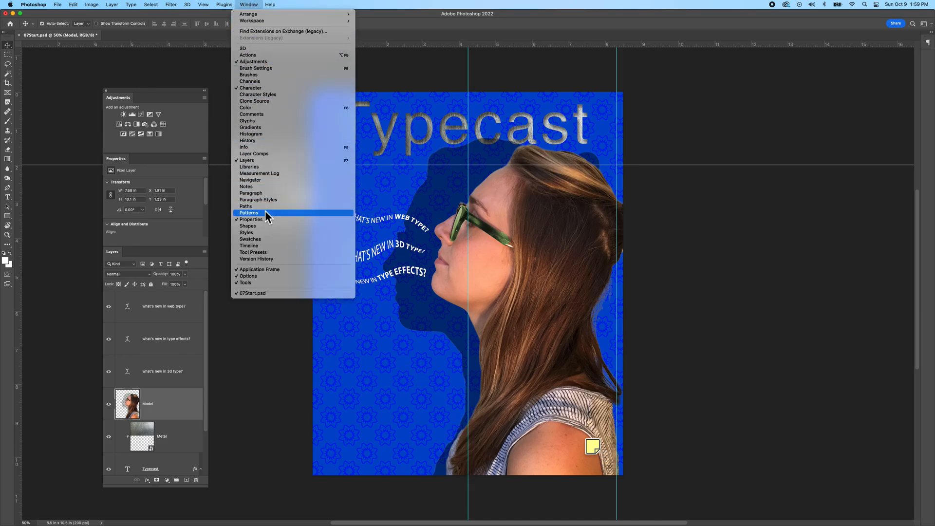
left_click(268, 187)
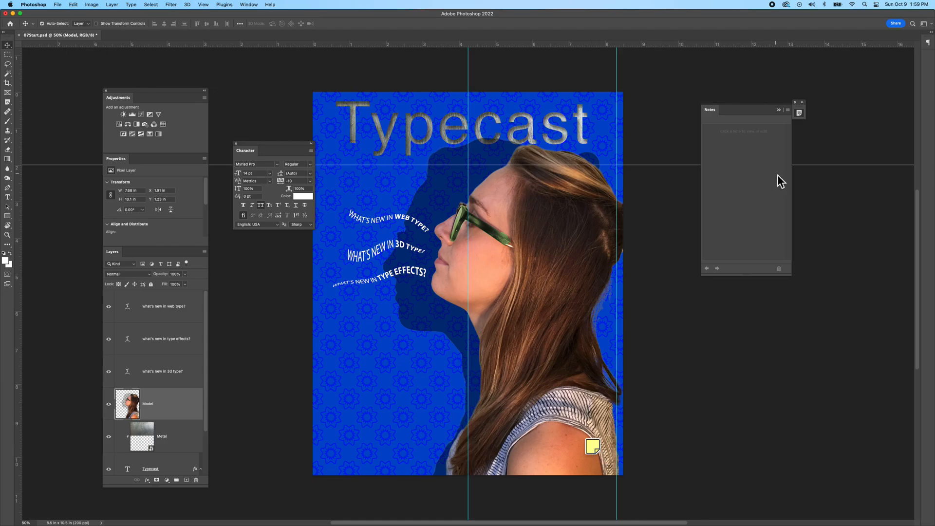
left_click(799, 112)
left_click(799, 112)
left_click(799, 112)
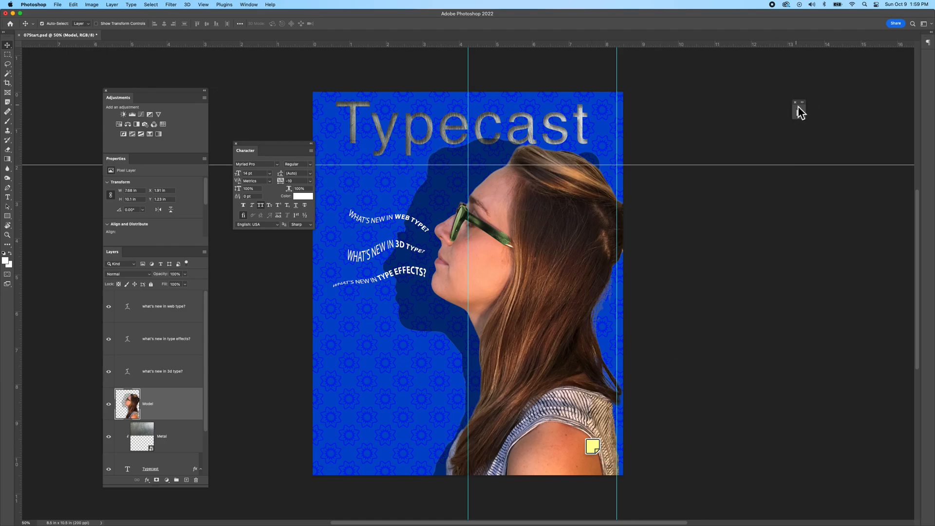
double_click(591, 445)
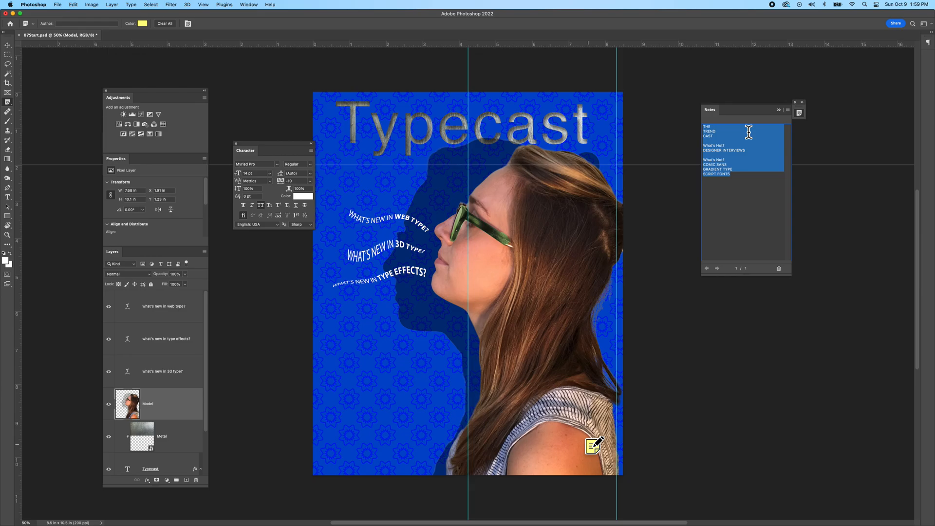
left_click(742, 191)
left_click_drag(740, 183, 680, 110)
left_click(620, 170)
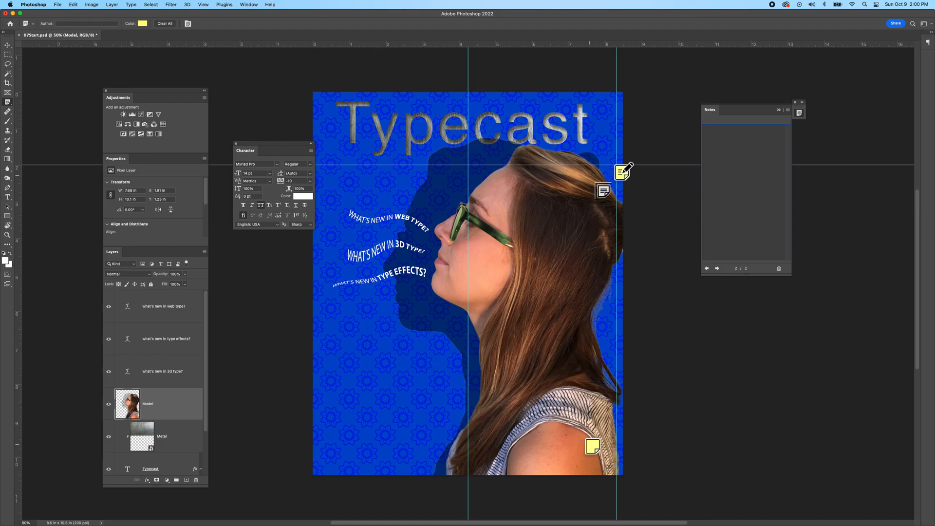
left_click(605, 187)
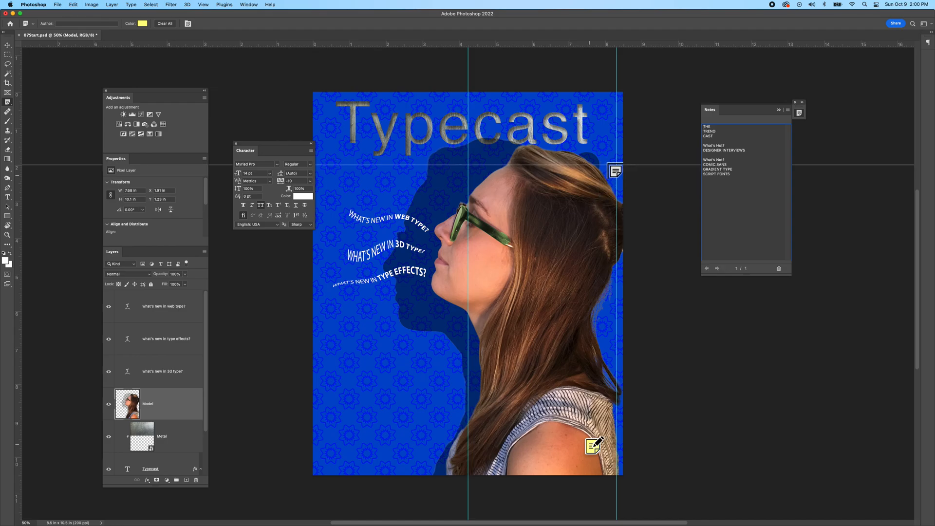
left_click_drag(610, 184, 516, 271)
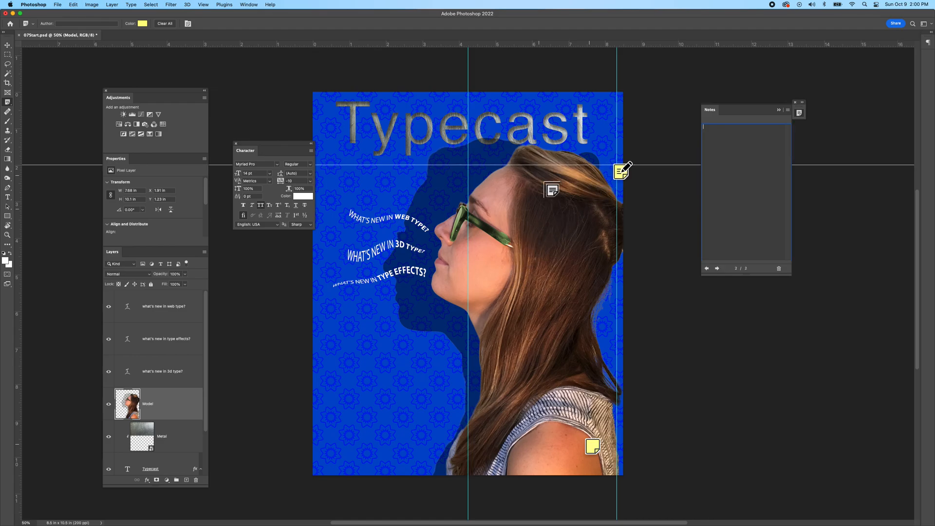
key("super+z")
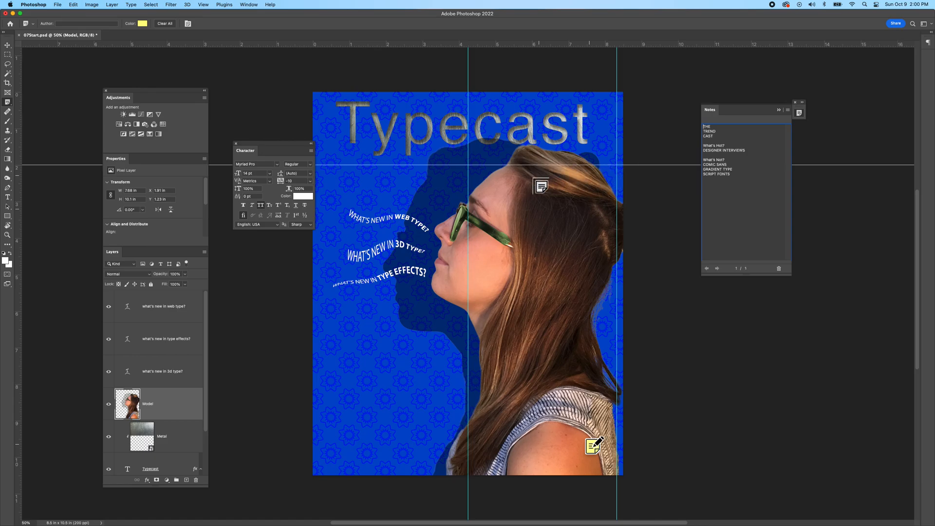
left_click(467, 167)
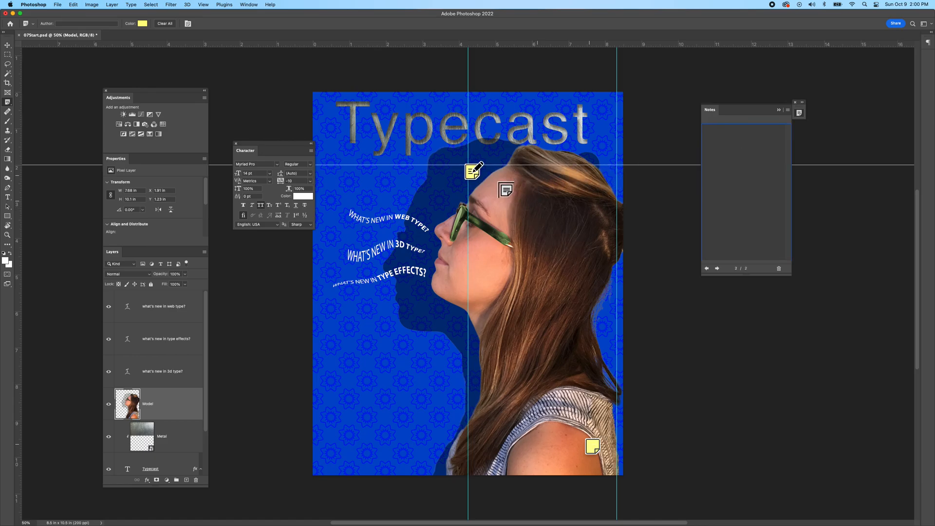
key("super+z")
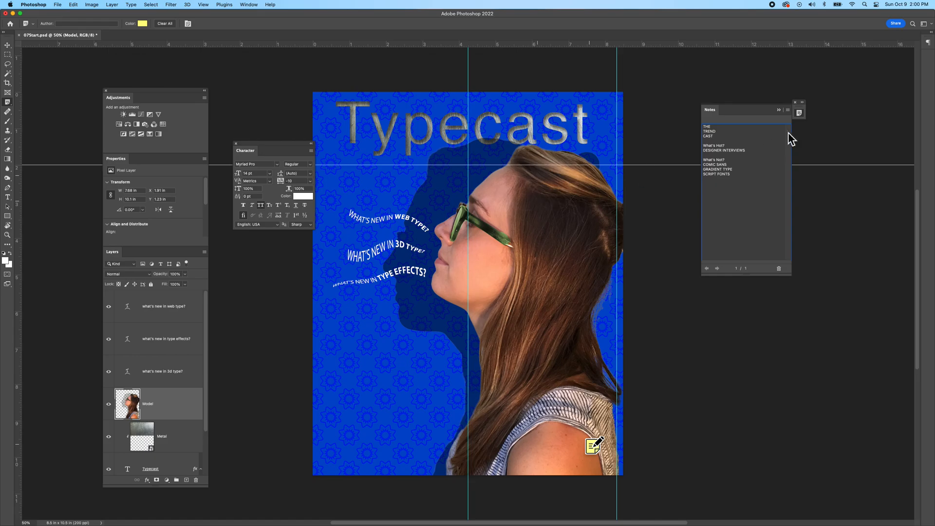
- Copy the note's text into a new paragraph text box drawn between the vertical guides, about 4.05 in wide, with its top edge on the horizontal guide
left_click_drag(736, 180, 664, 119)
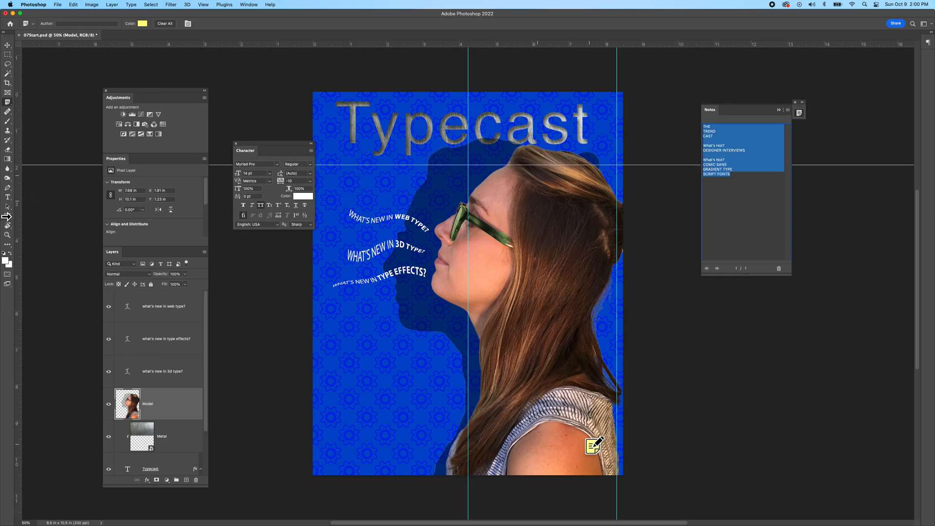
left_click(7, 196)
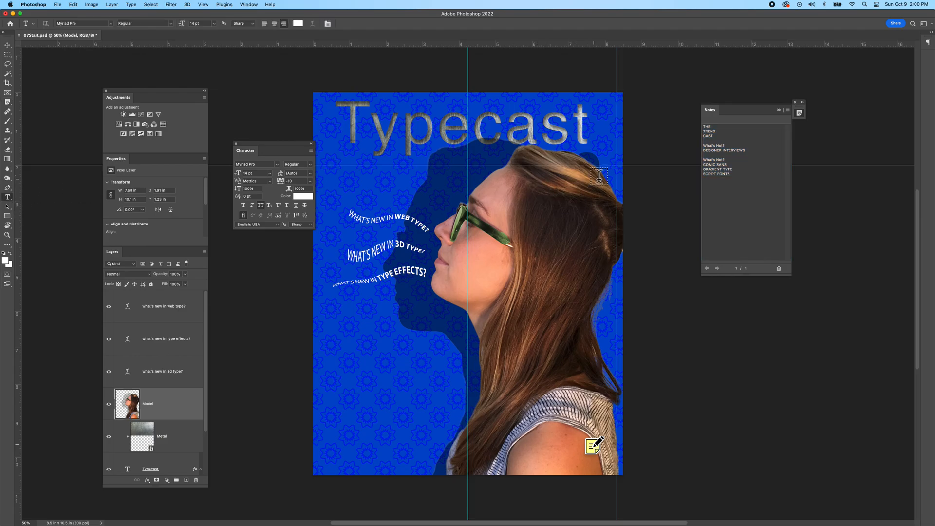
left_click_drag(615, 172, 471, 321)
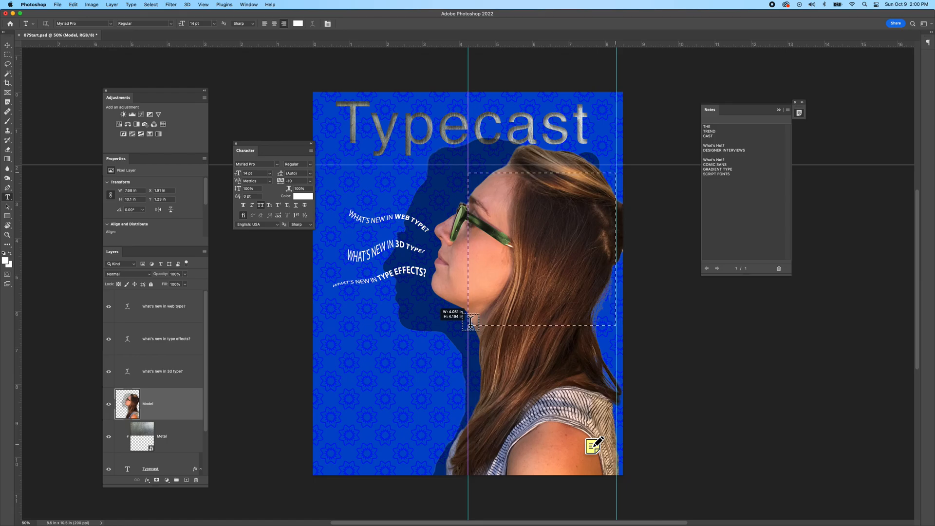
left_click_drag(470, 321, 471, 321)
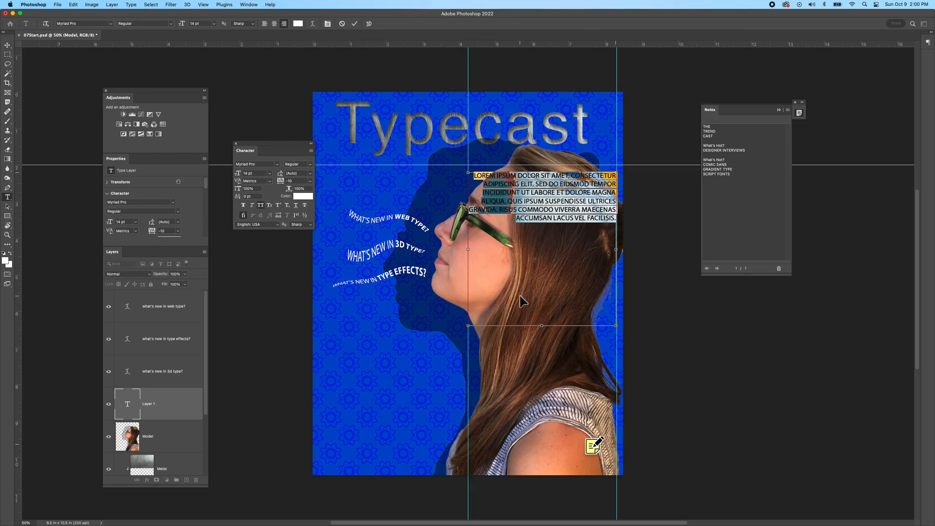
type("THE TREND CAST  WHAT’S HOT? DESIGNER INTERVIEWS  WHAT’S NOT? COMIC SANS GRADIENT TYPE SCRIPT FONTS")
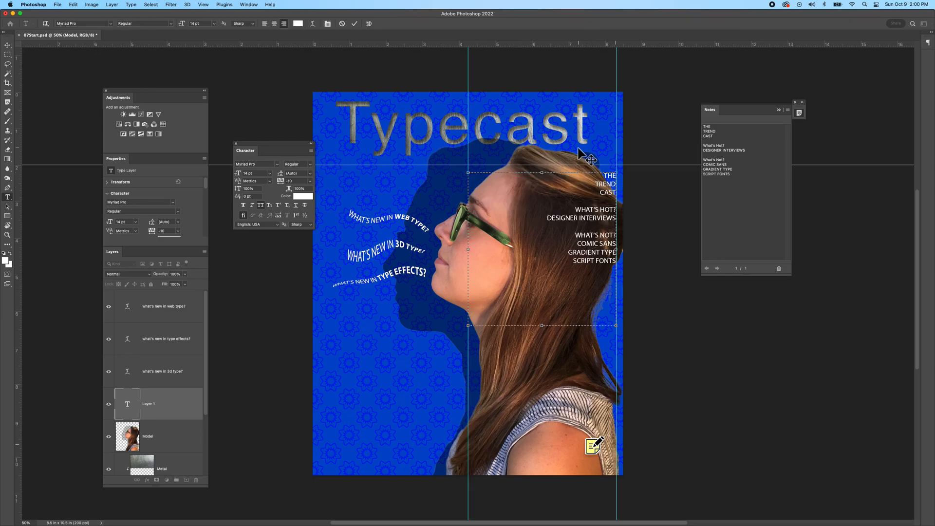
left_click_drag(529, 171, 542, 164)
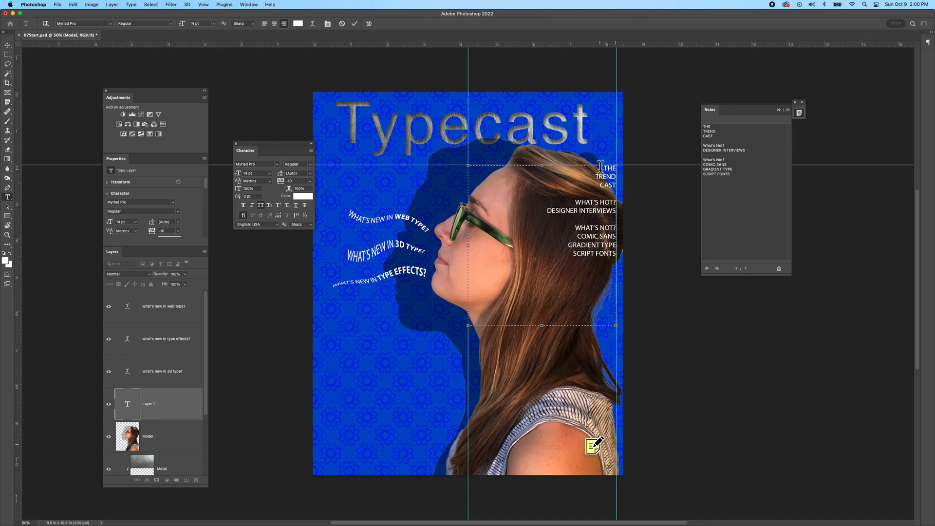
- Set the font size of the THE TREND CAST lines to 70 pt, and close the notes
left_click_drag(600, 166, 617, 184)
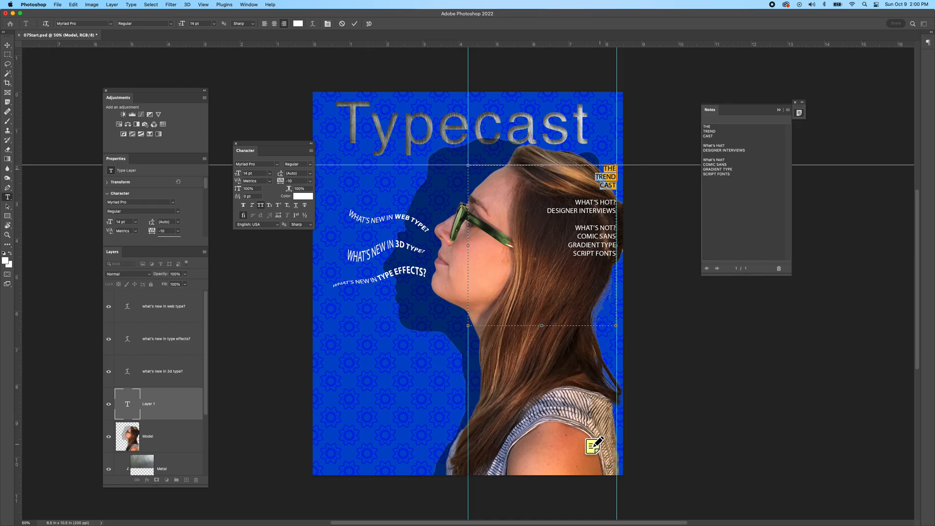
mouse_move(267, 148)
left_mouse_down()
mouse_move(265, 73)
mouse_move(263, 155)
mouse_move(361, 145)
mouse_move(256, 138)
left_mouse_up()
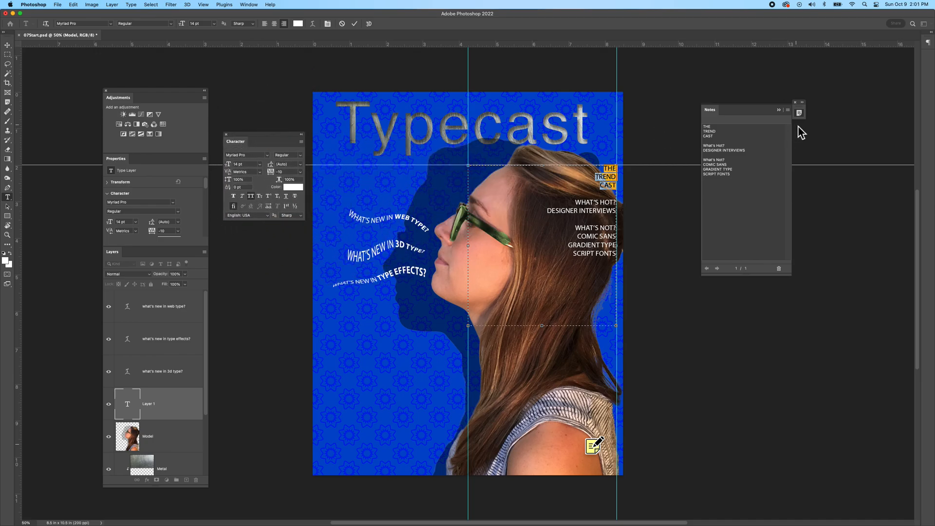
left_click(795, 103)
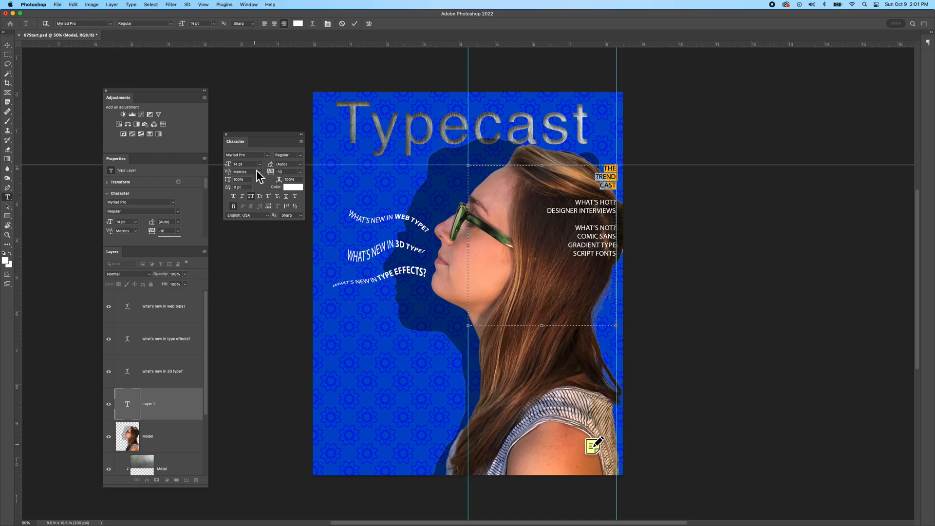
scroll(808, 204, "up", 2)
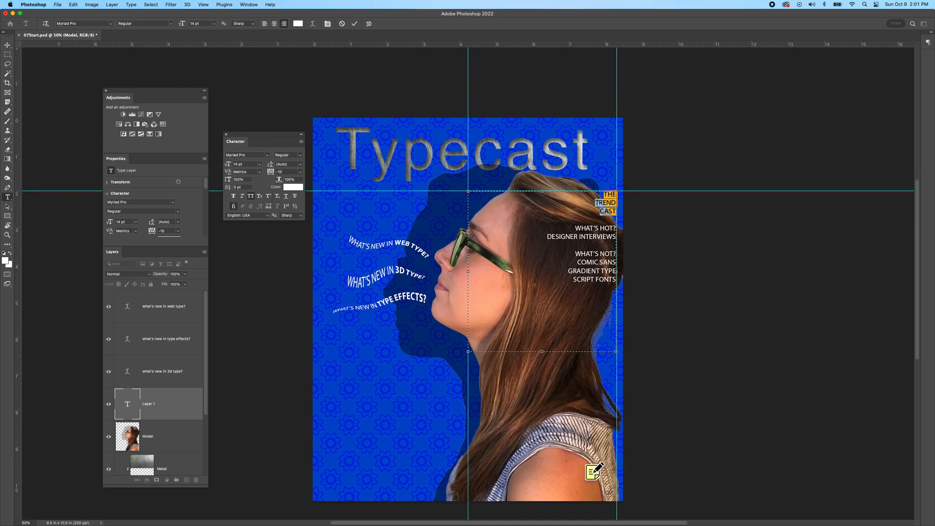
left_click(260, 165)
left_click(250, 165)
left_click_drag(251, 165, 230, 161)
type("70")
key("Tab")
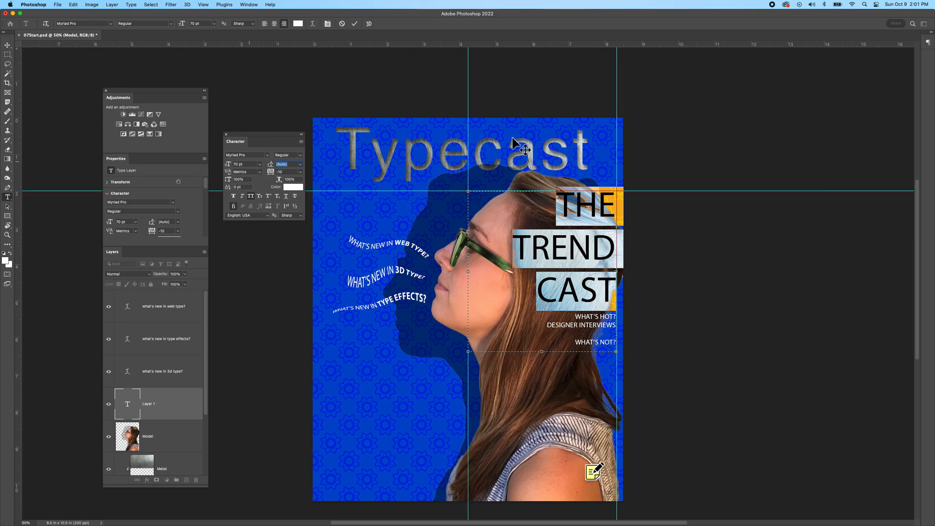
- Set the leading of THE TREND CAST to 55 pt and its tracking to -50
type("55")
key("Return")
left_click(292, 173)
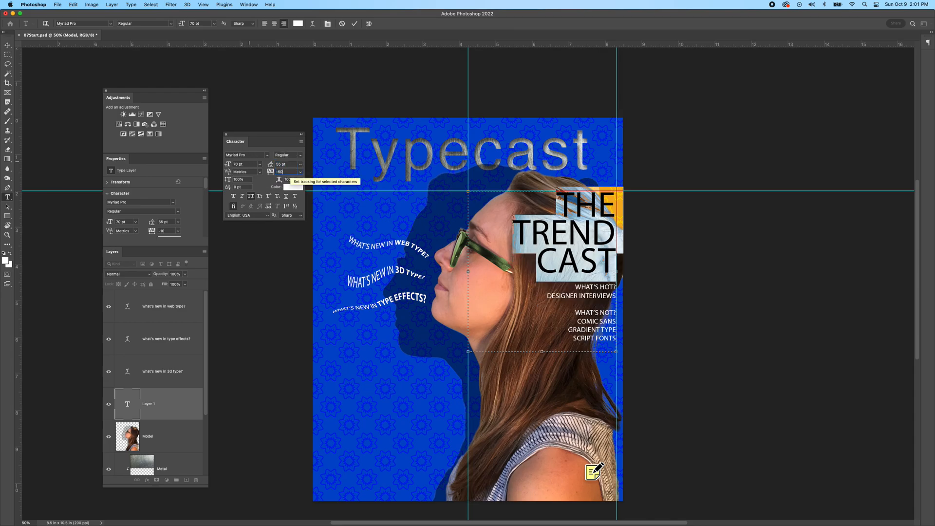
key("Return")
left_click(520, 259)
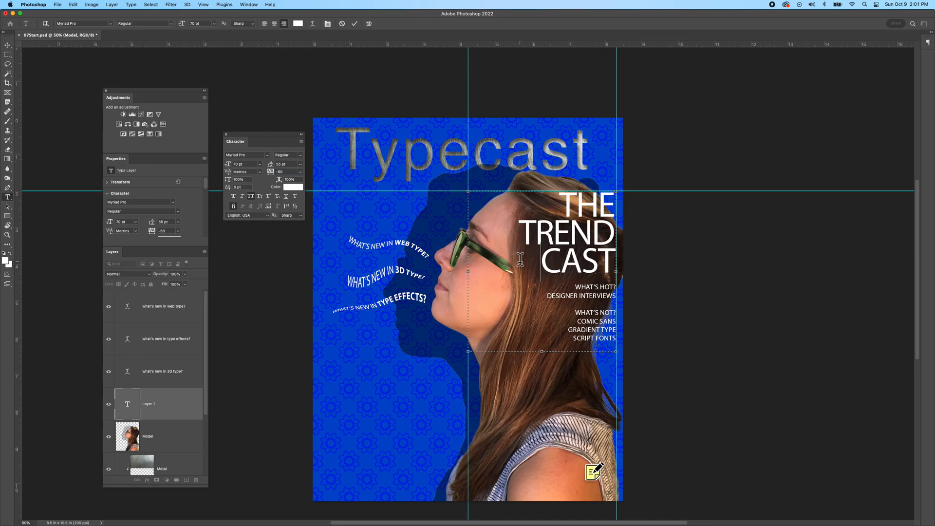
- Set the lines from WHAT'S HOT? through SCRIPT FONTS to 22 pt with 28 pt leading and 0 tracking, and commit the text
scroll(541, 314, "down", 5)
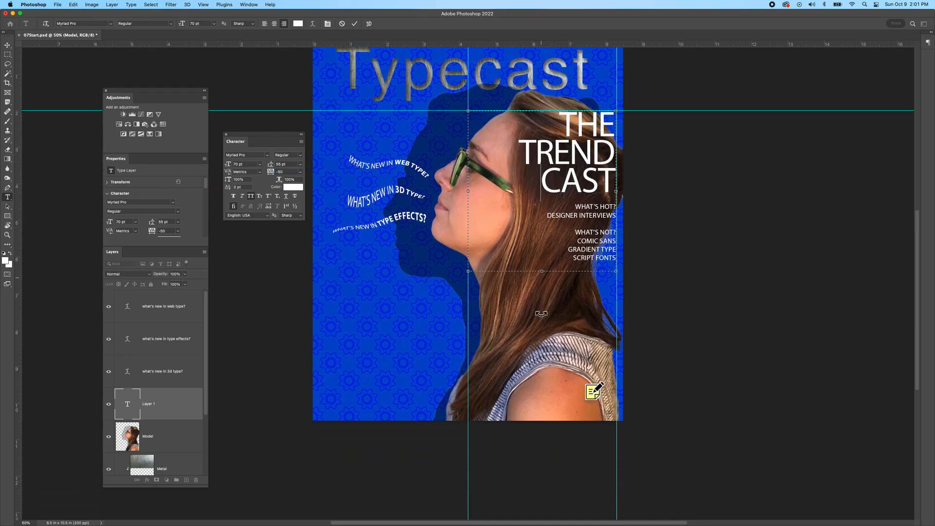
scroll(540, 313, "down", 1)
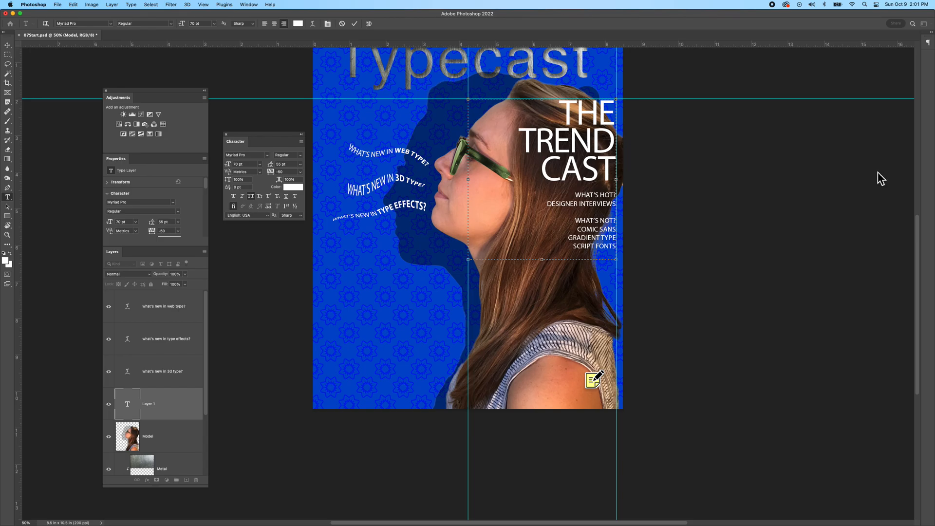
left_click_drag(575, 195, 621, 250)
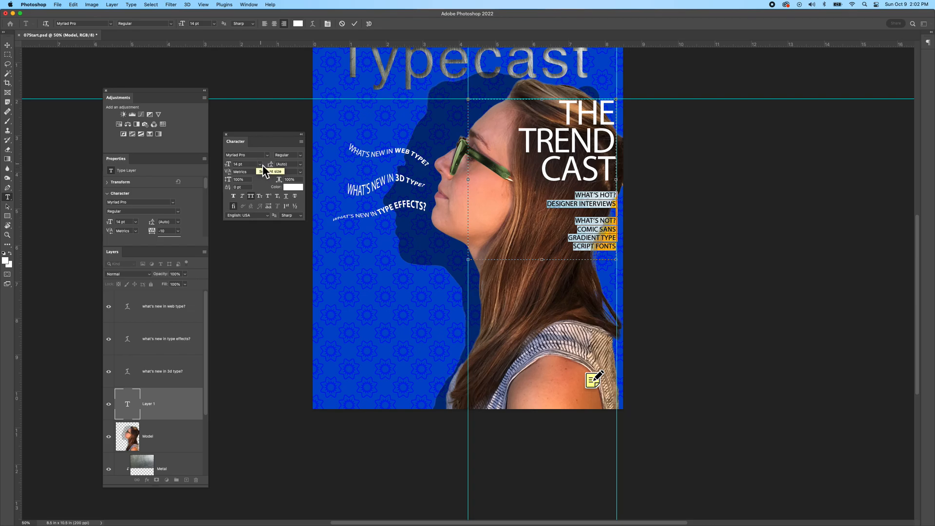
left_click(224, 165)
key("Tab")
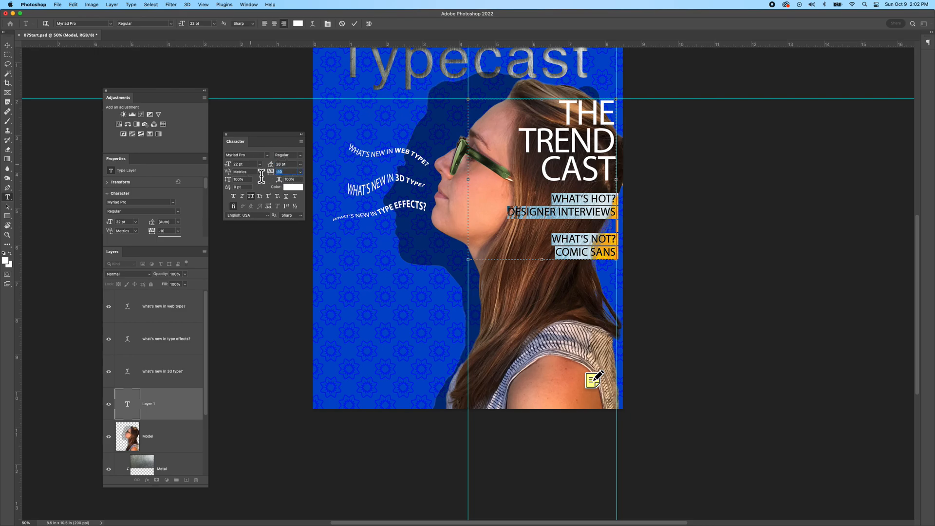
key("Tab")
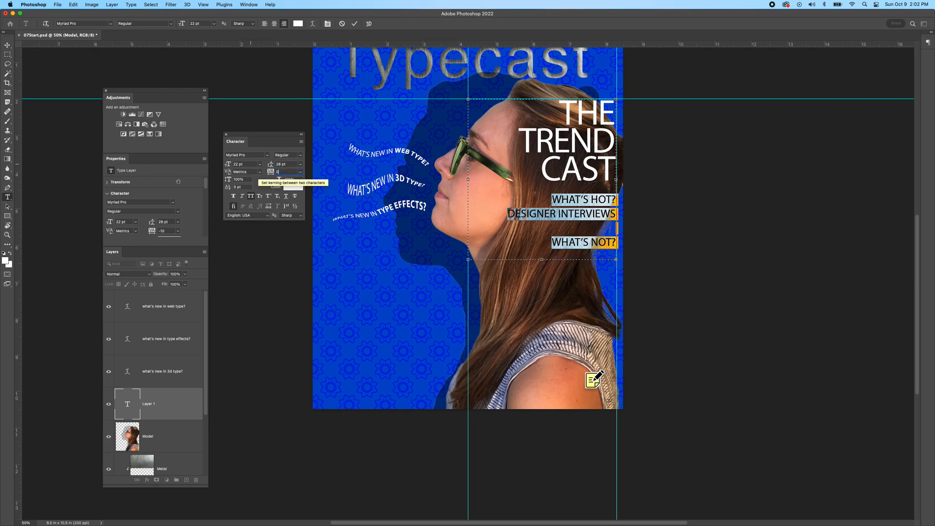
key("Return")
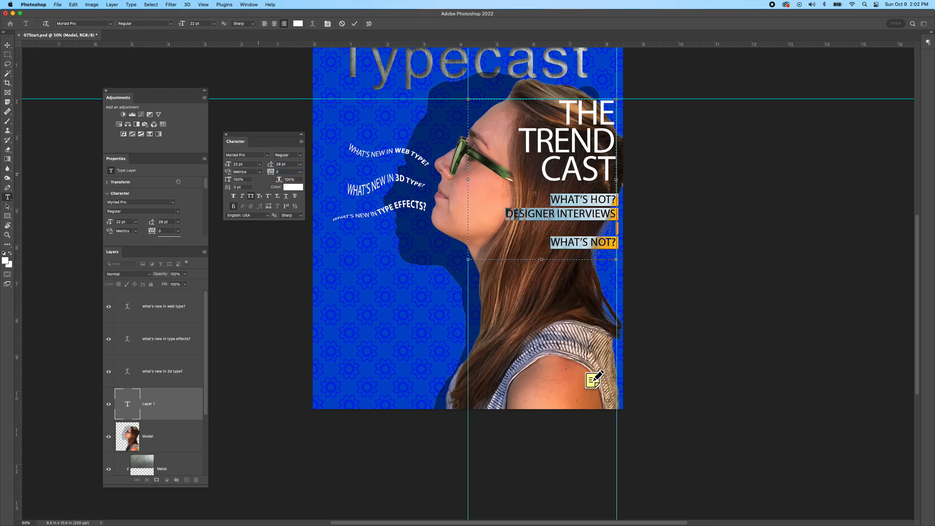
left_click(352, 312)
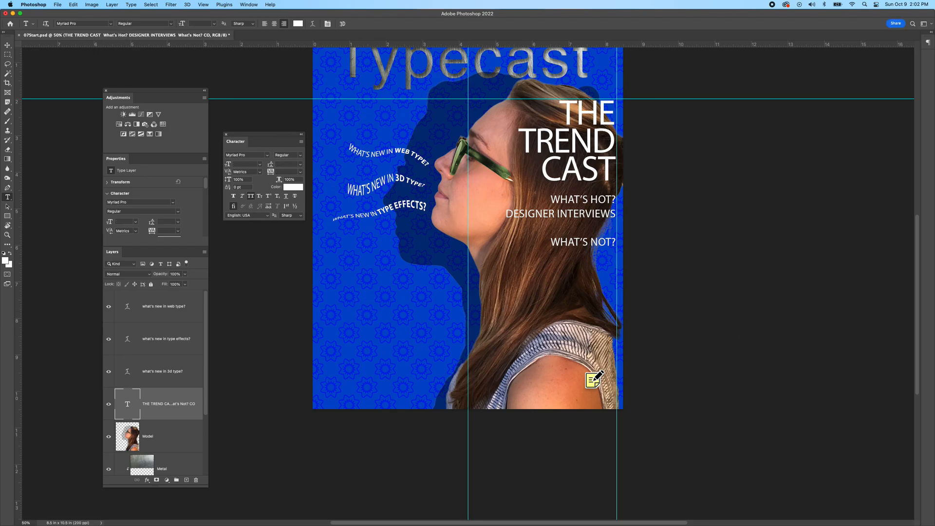